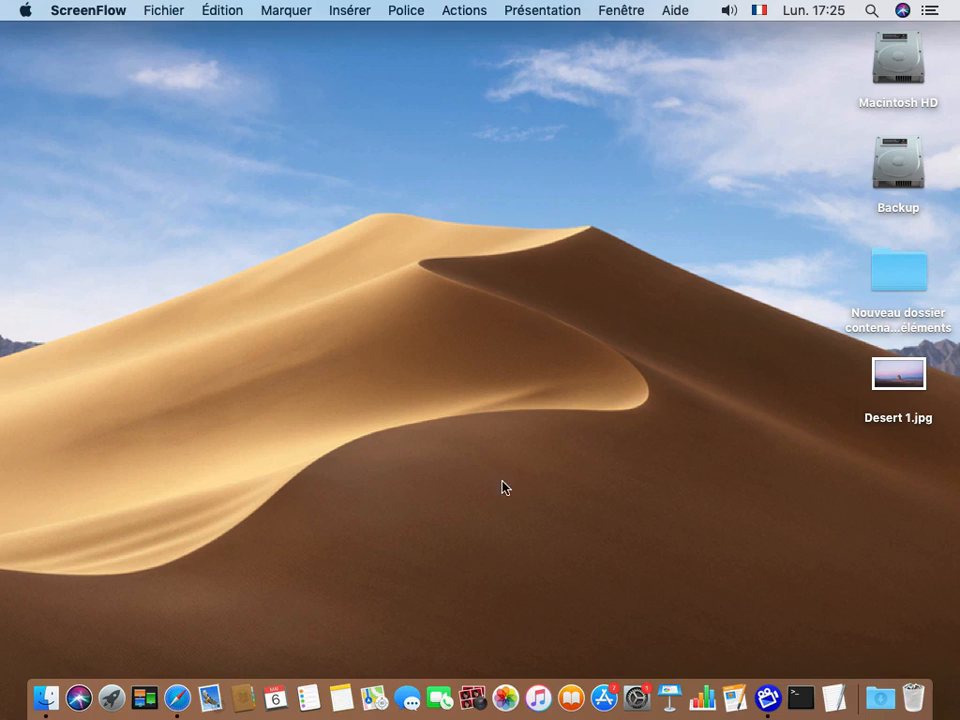
- Open the Desert 1.jpg image from the desktop in Aperçu to view it at its original size, then quit Aperçu
left_click(502, 477)
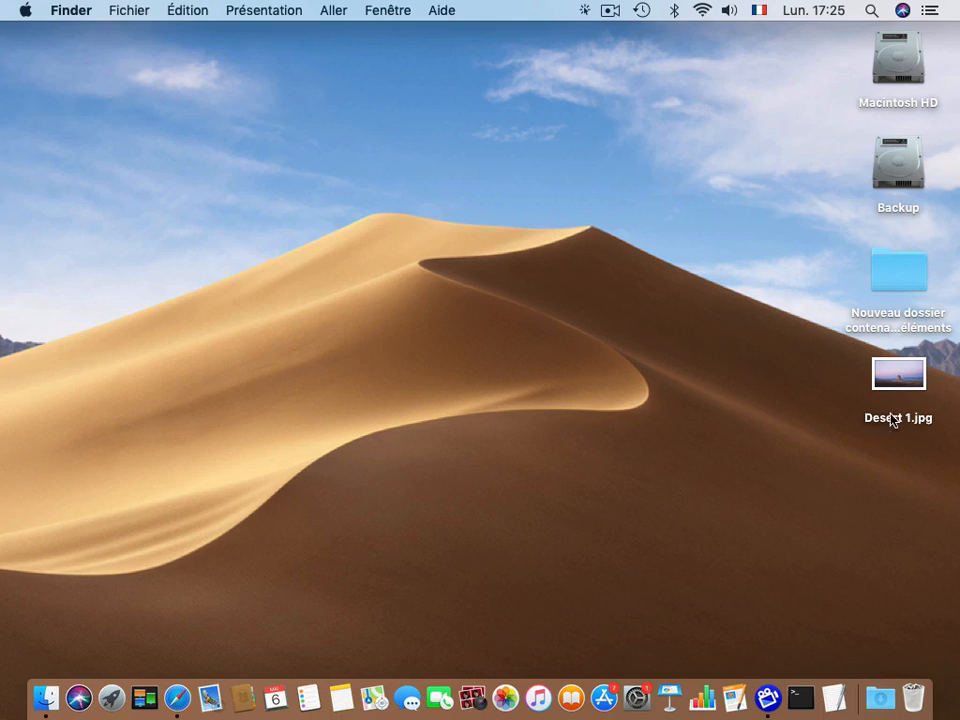
left_click_drag(894, 420, 742, 196)
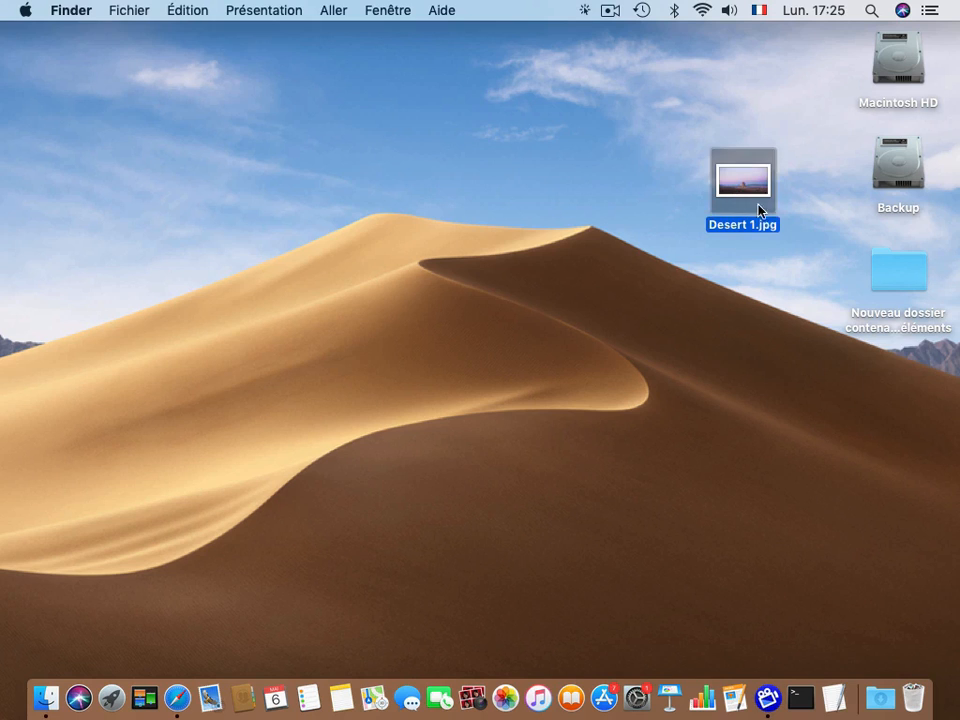
double_click(742, 185)
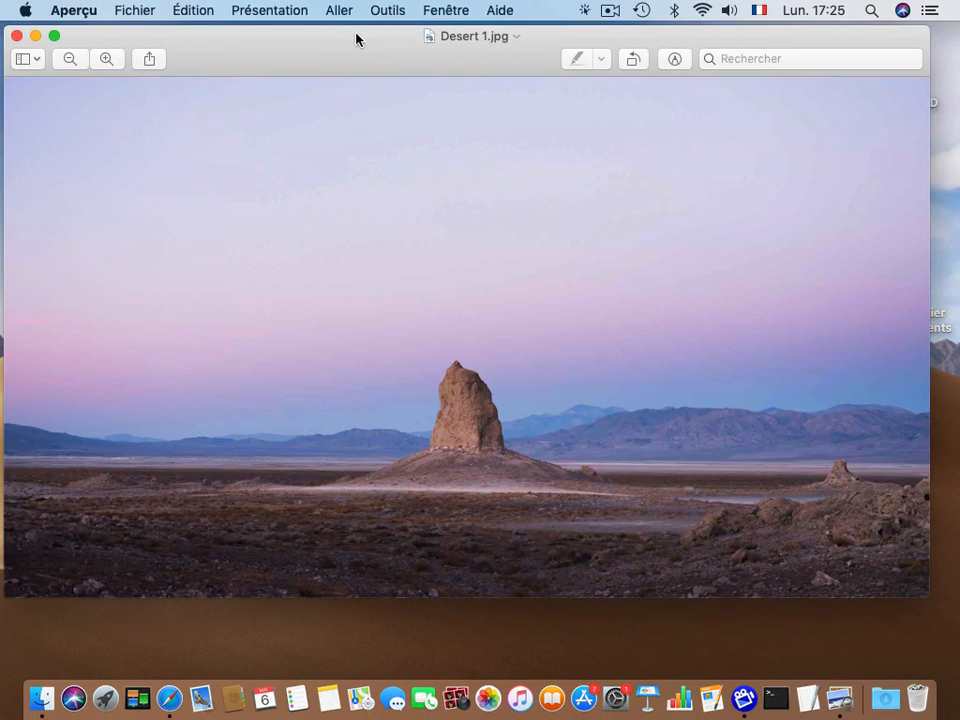
mouse_move(356, 43)
left_mouse_down()
mouse_move(364, 43)
mouse_move(358, 59)
left_mouse_up()
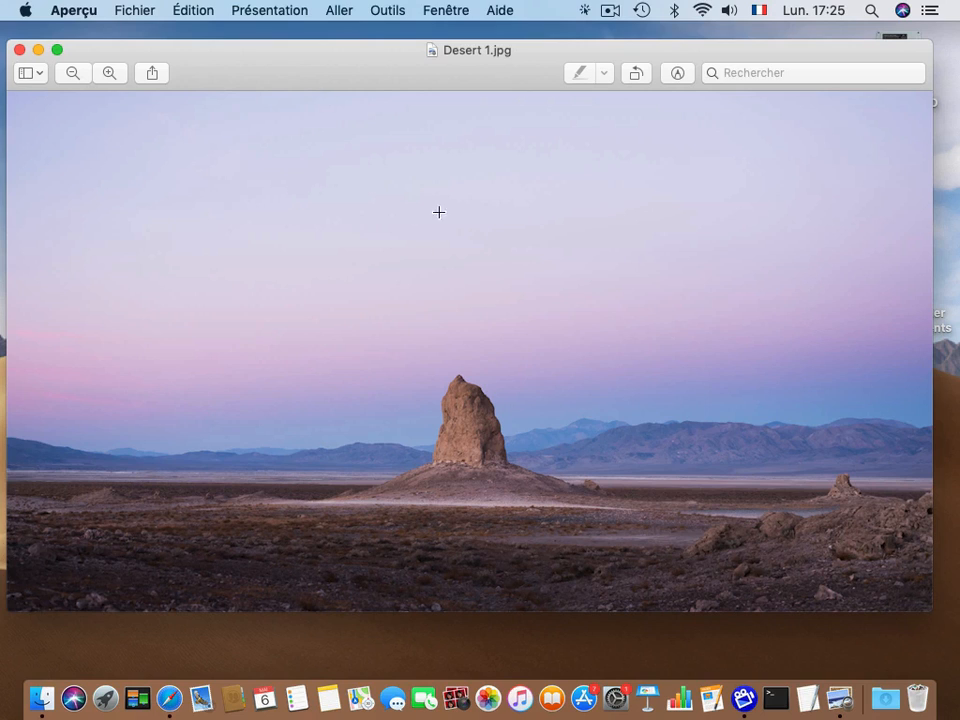
left_click(80, 10)
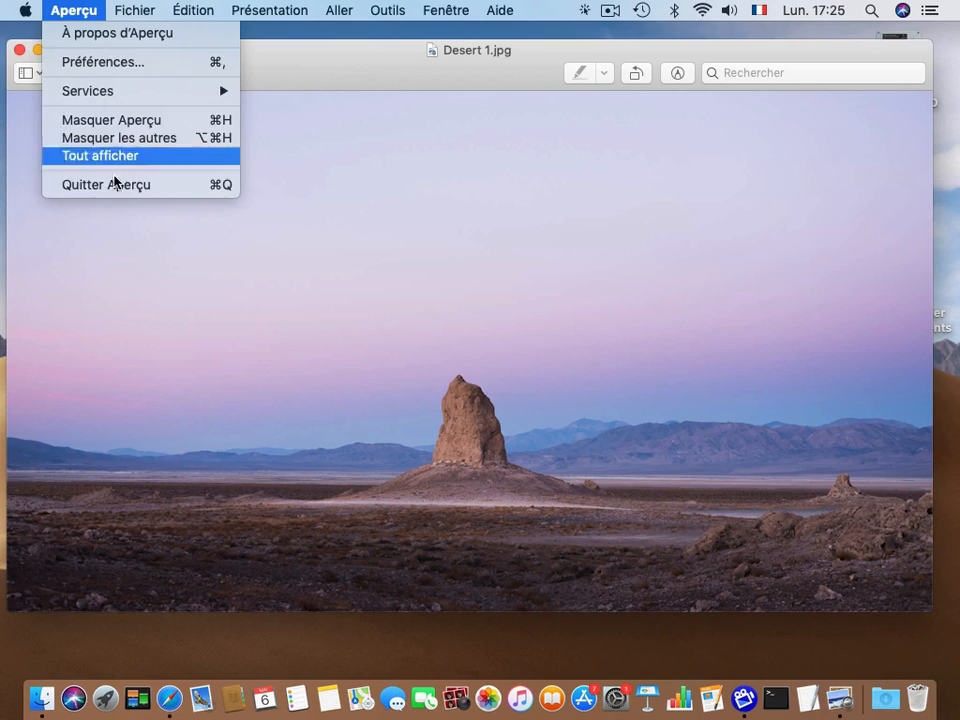
left_click(118, 186)
- Check the file information of Desert 1.jpg, close it and put the image back below the folder on the desktop
right_click(743, 168)
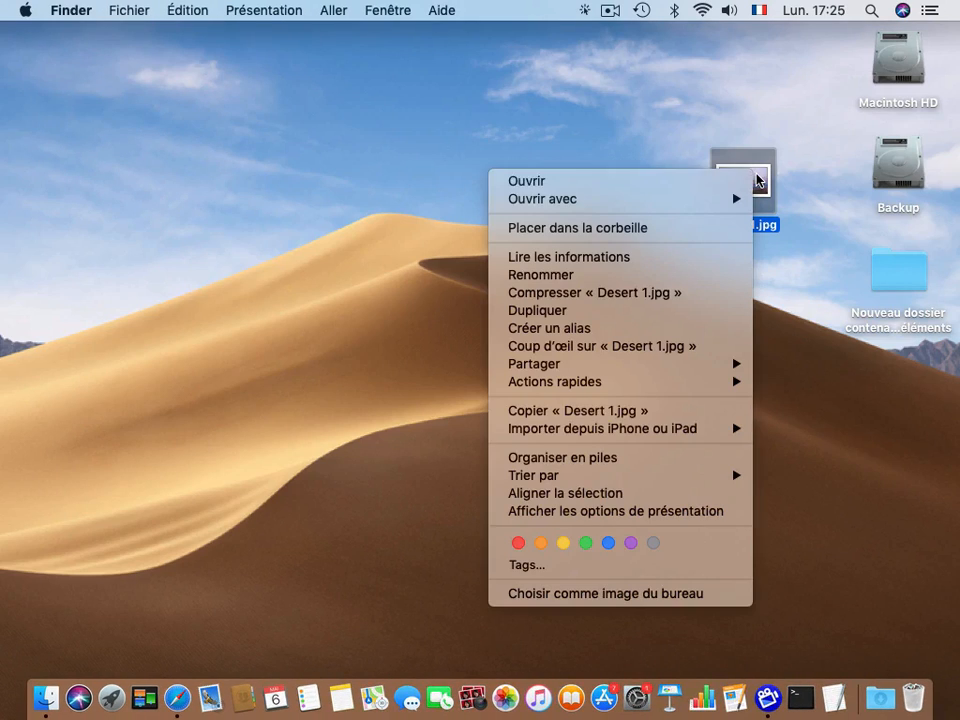
left_click(585, 257)
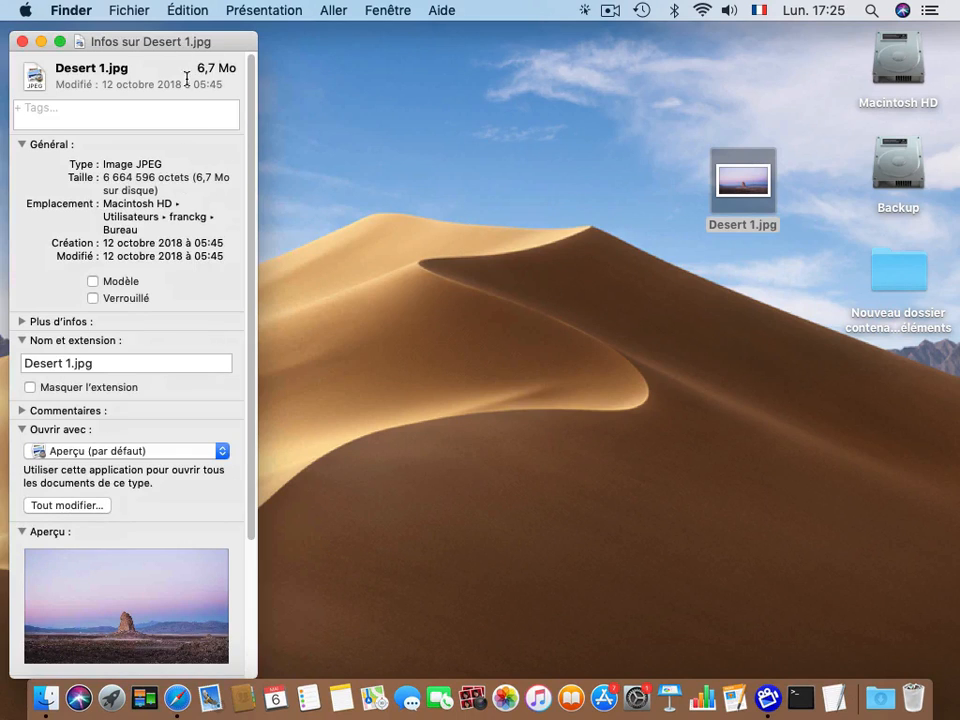
left_click(21, 42)
left_click_drag(750, 200, 895, 390)
left_click(793, 335)
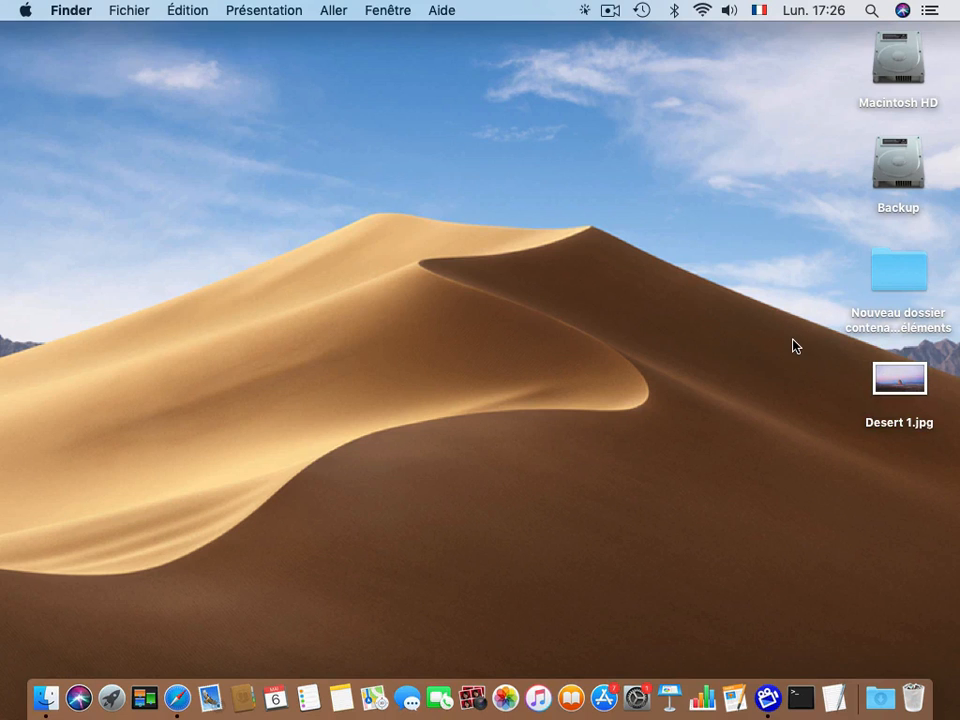
- Launch Automator and start a new document
left_click(110, 703)
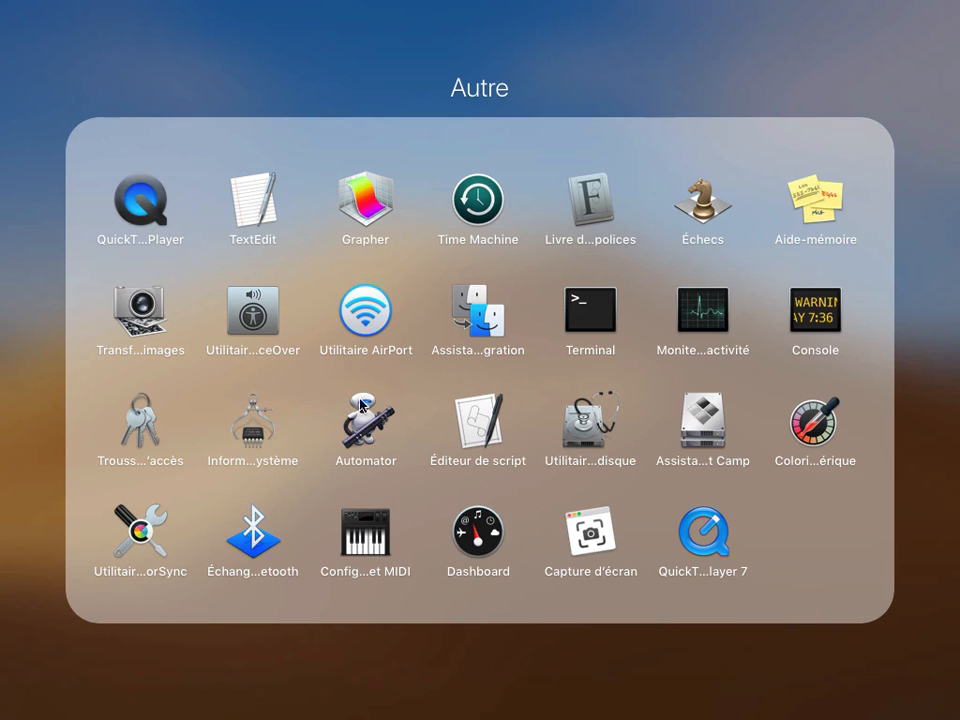
left_click(356, 412)
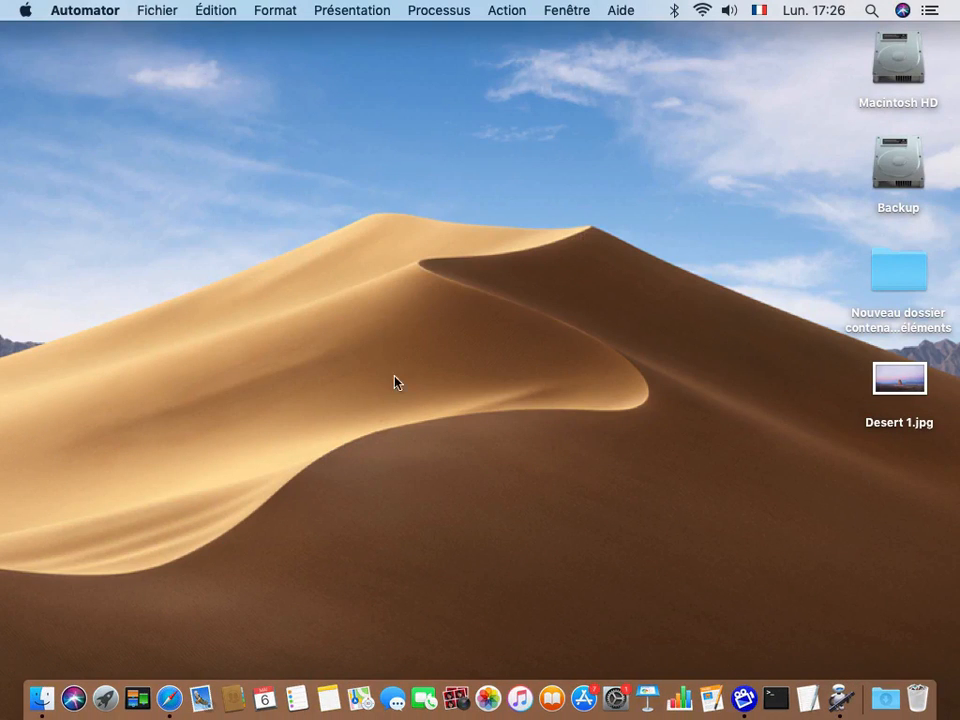
left_click(160, 10)
left_click(146, 31)
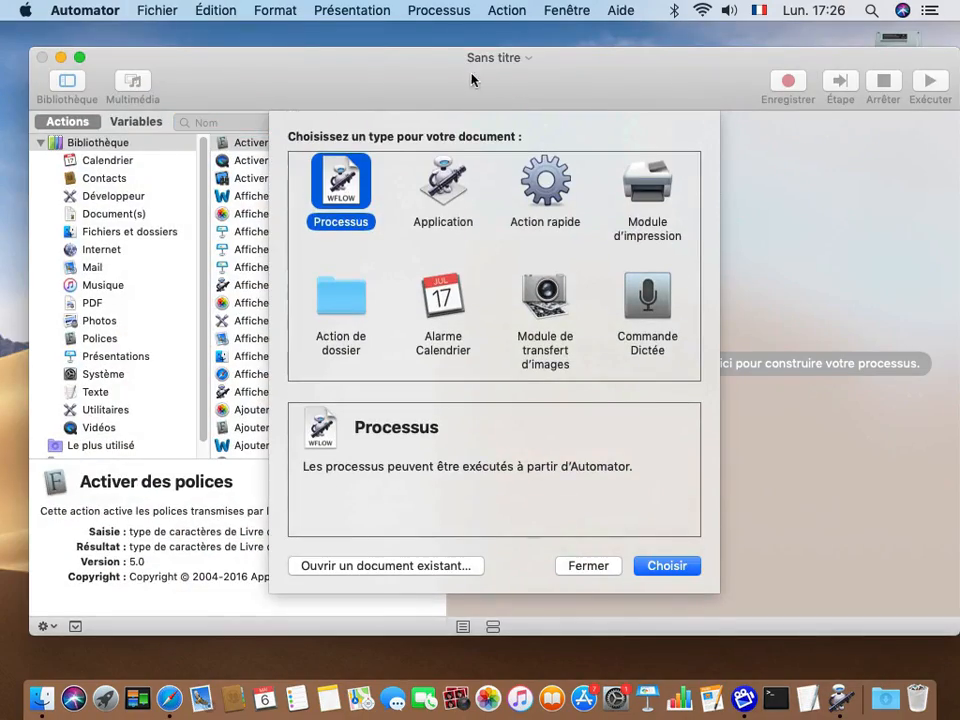
- Create the document as an Action rapide and set it to receive "fichiers image" as input
left_click_drag(407, 66, 396, 47)
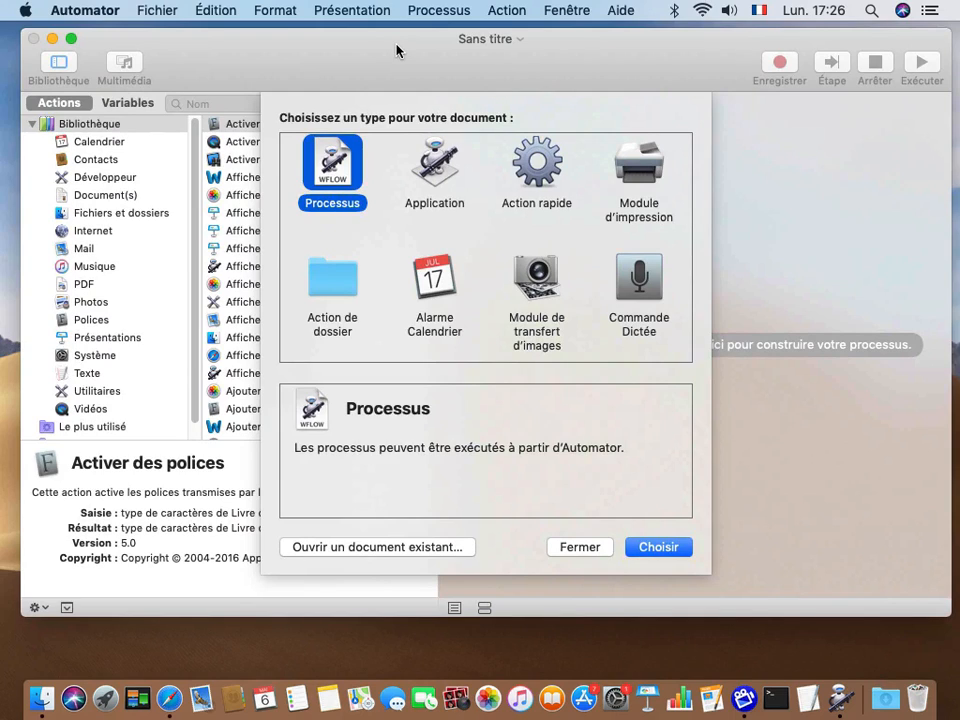
left_click(525, 165)
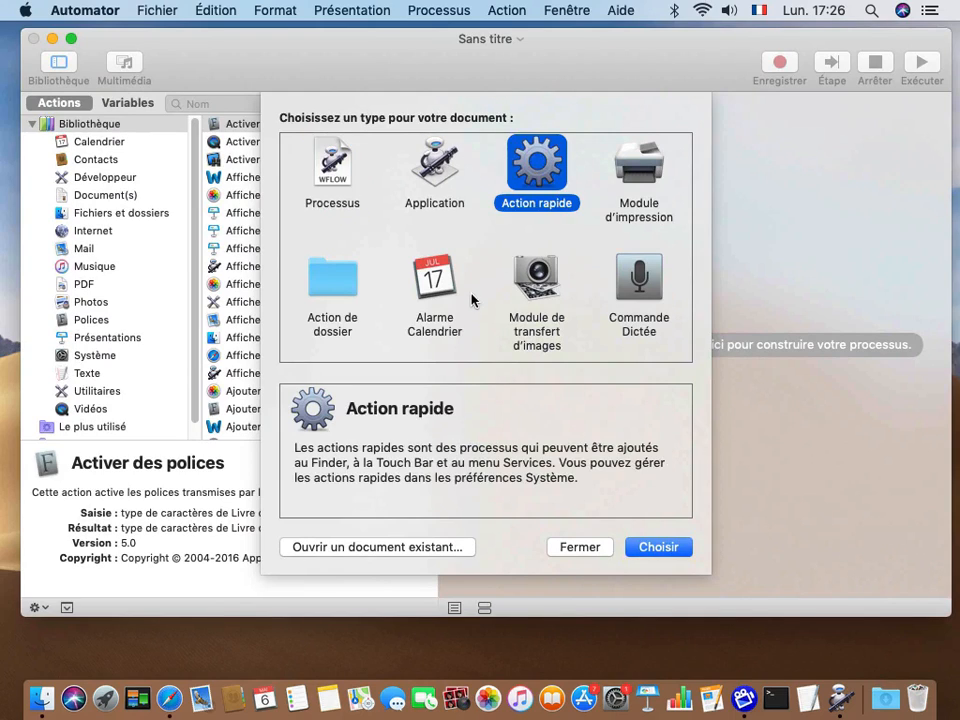
left_click(658, 546)
left_click_drag(381, 56, 372, 54)
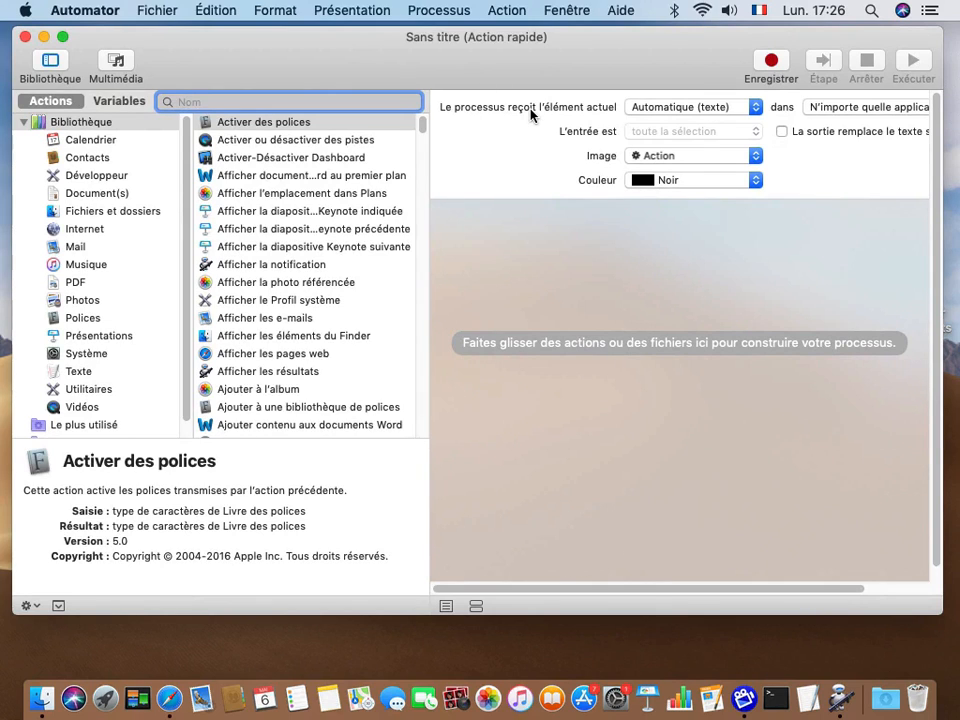
left_click(664, 107)
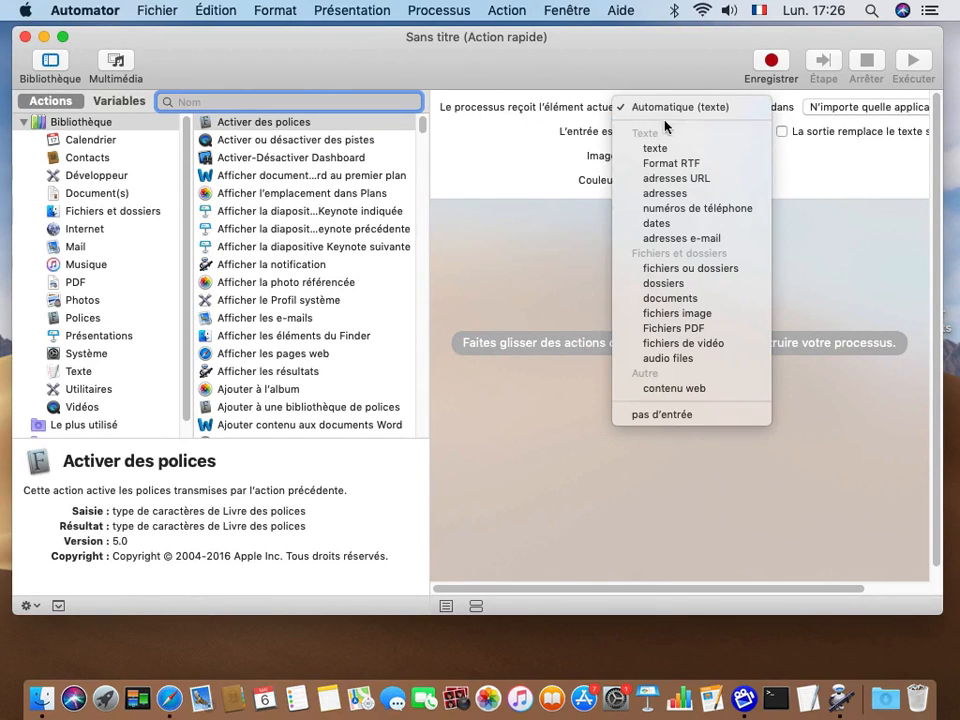
left_click(706, 315)
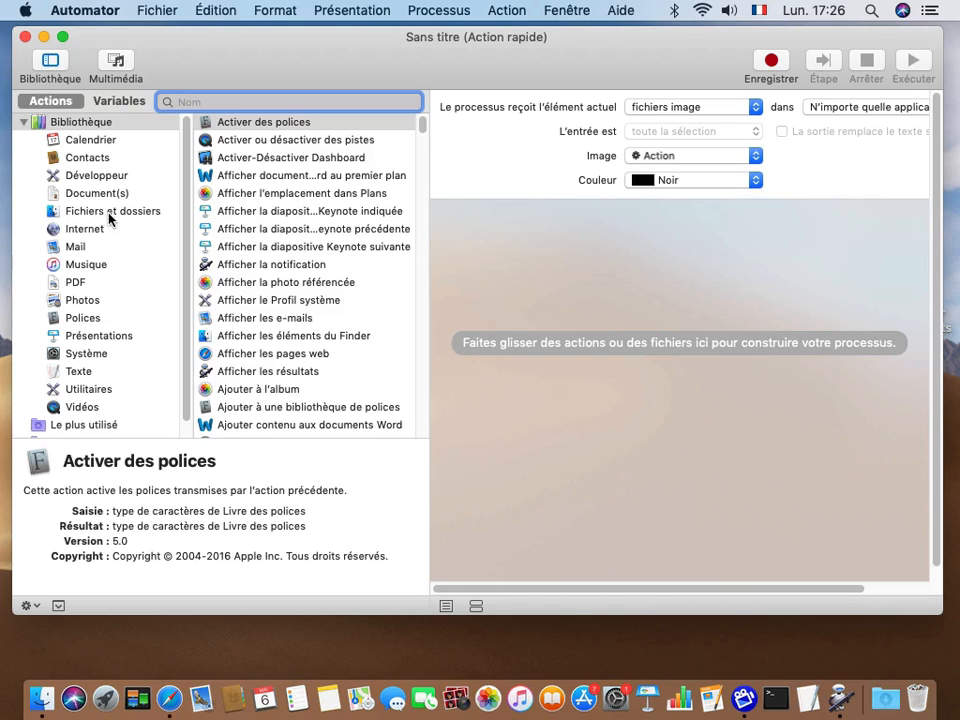
- Add the "Obtenir les éléments du Finder indiqués" action from Fichiers et dossiers to the workflow
left_click(55, 214)
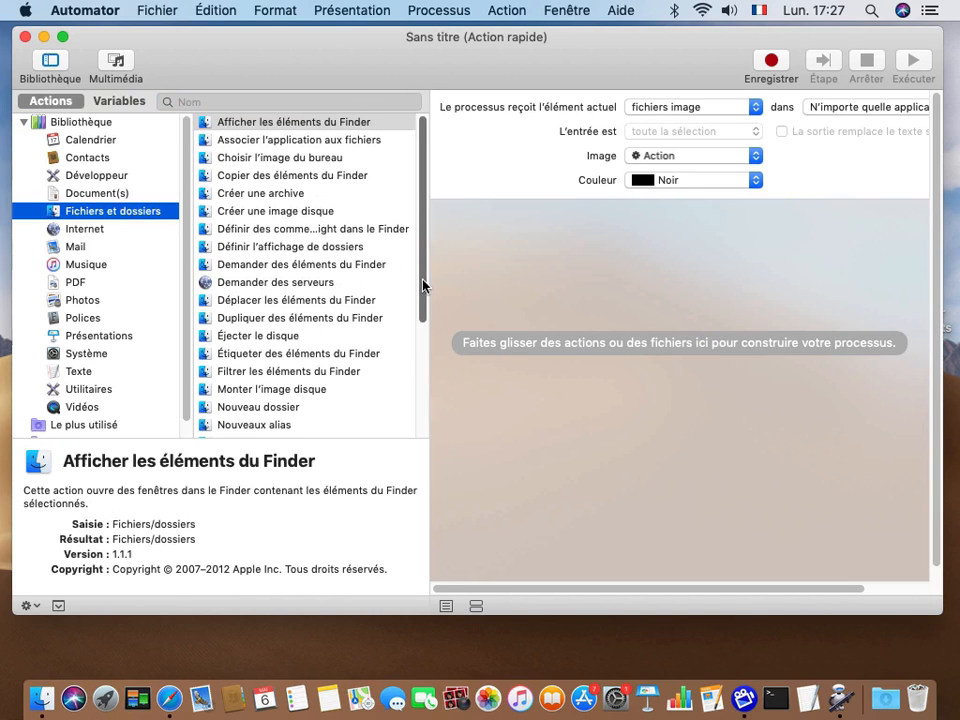
scroll(422, 317, "down", 5)
left_click_drag(422, 363, 422, 378)
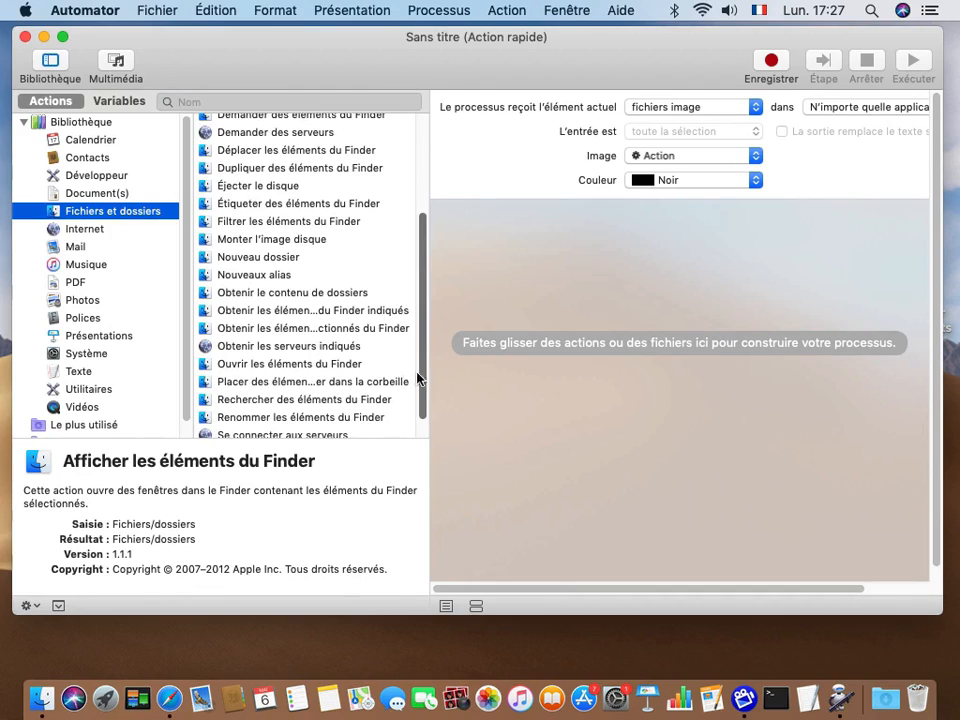
left_click(224, 314)
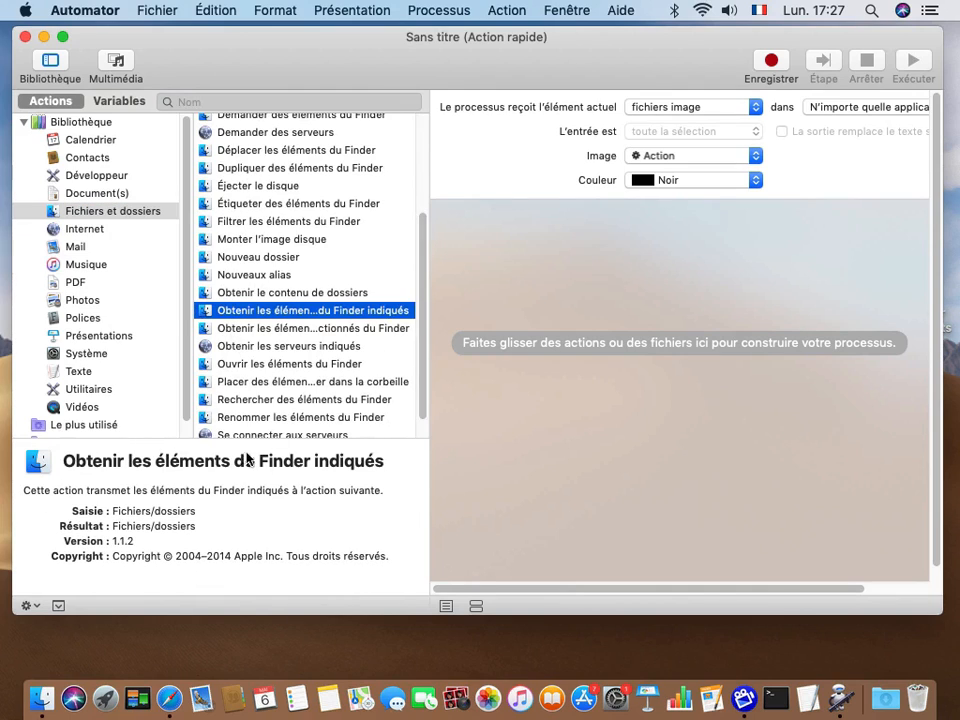
left_click_drag(206, 313, 529, 314)
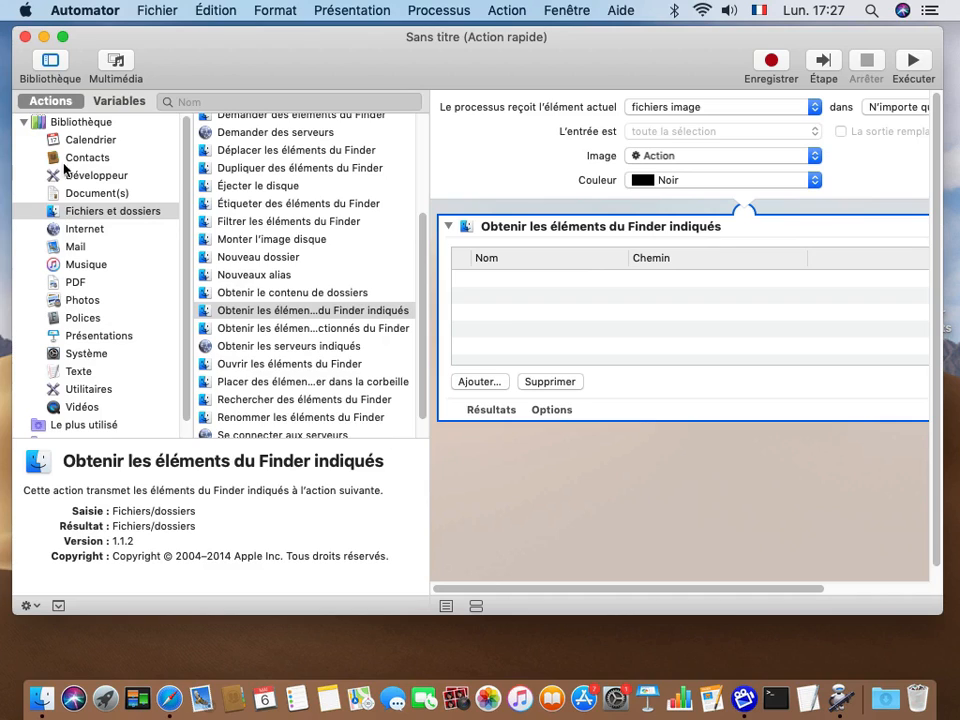
- Add the "Redimensionner les images" action from Photos below the first action, without adding a copy action for the originals
left_click(89, 301)
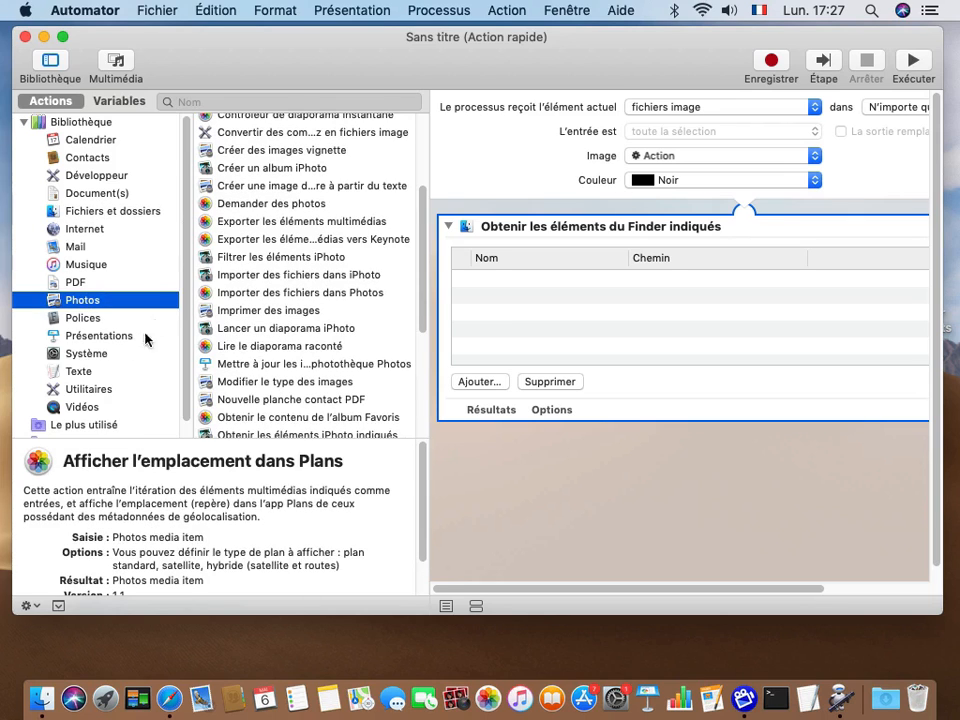
scroll(424, 318, "down", 2)
left_click_drag(424, 318, 424, 407)
left_click_drag(310, 396, 542, 476)
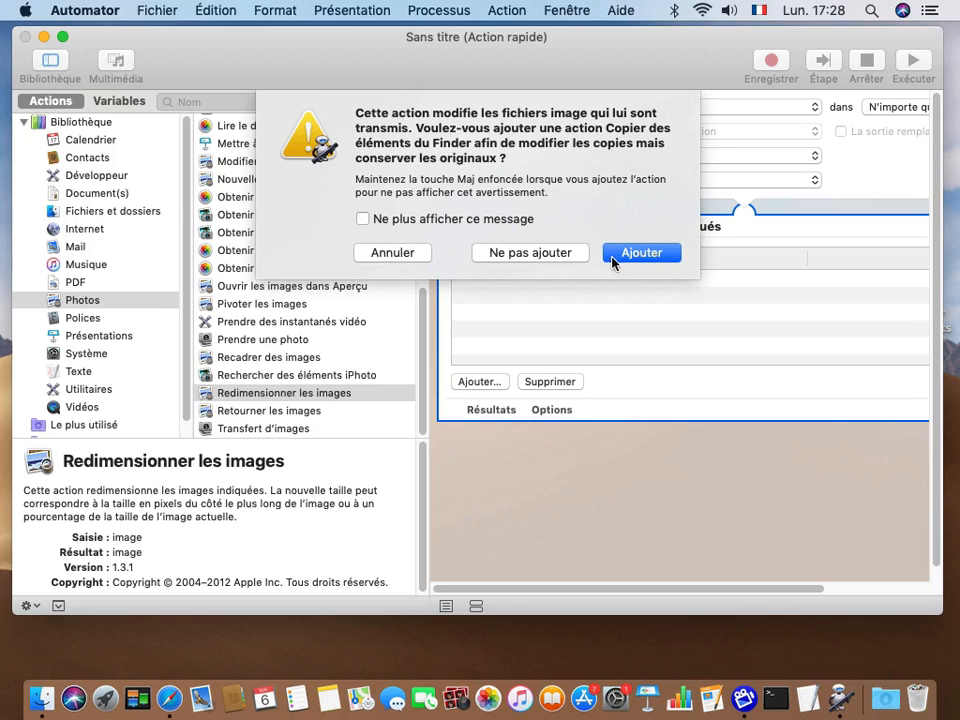
left_click(534, 253)
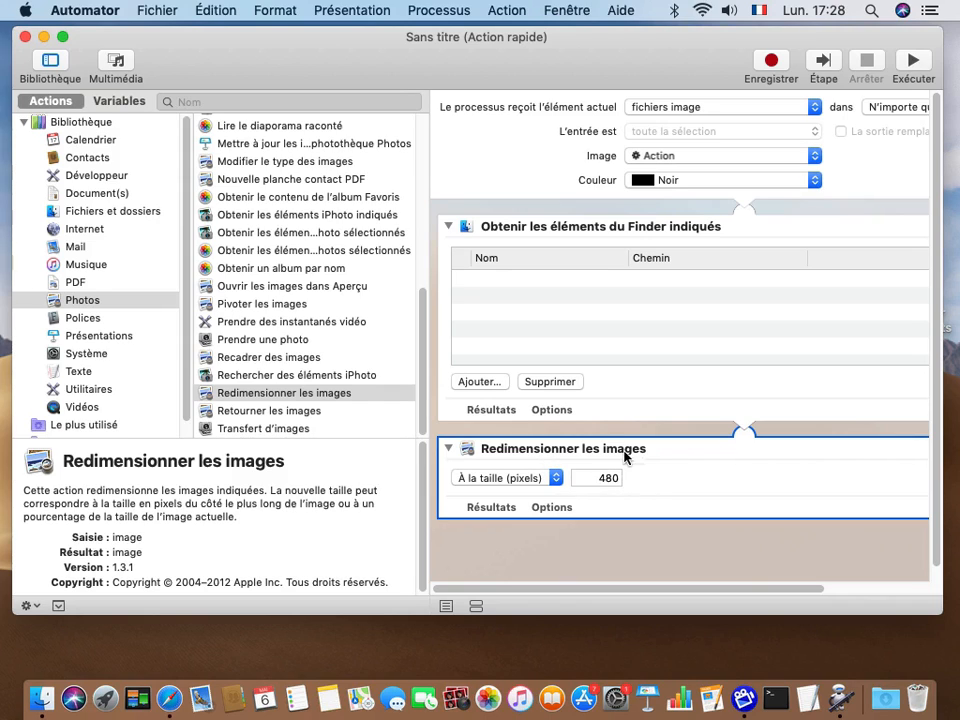
- Save the quick action as "Retailler l'image" and quit Automator
left_click(162, 8)
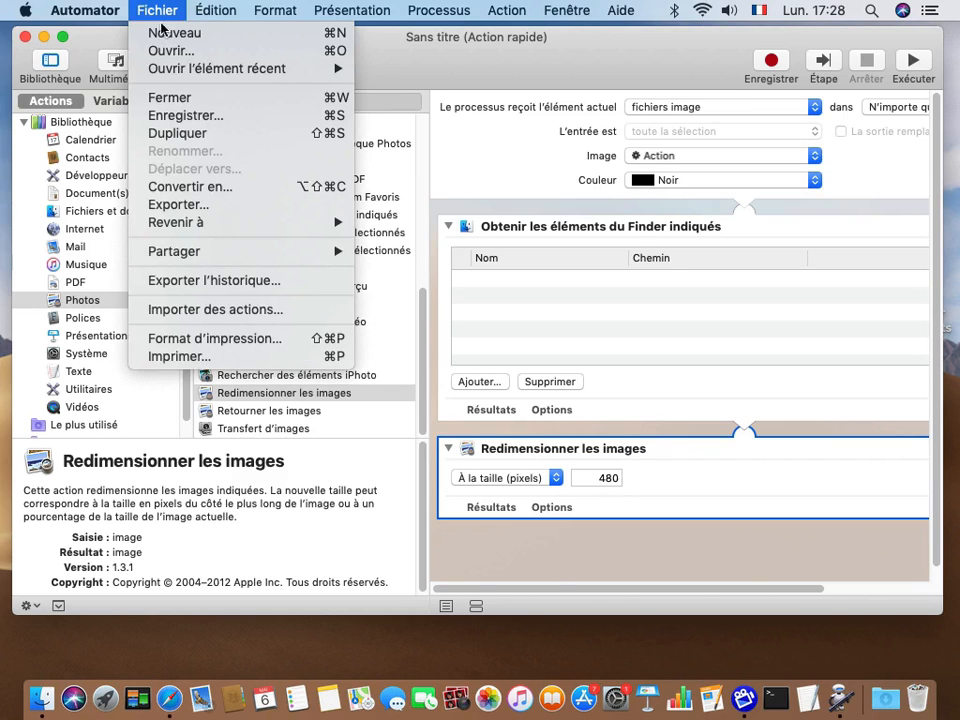
left_click(175, 116)
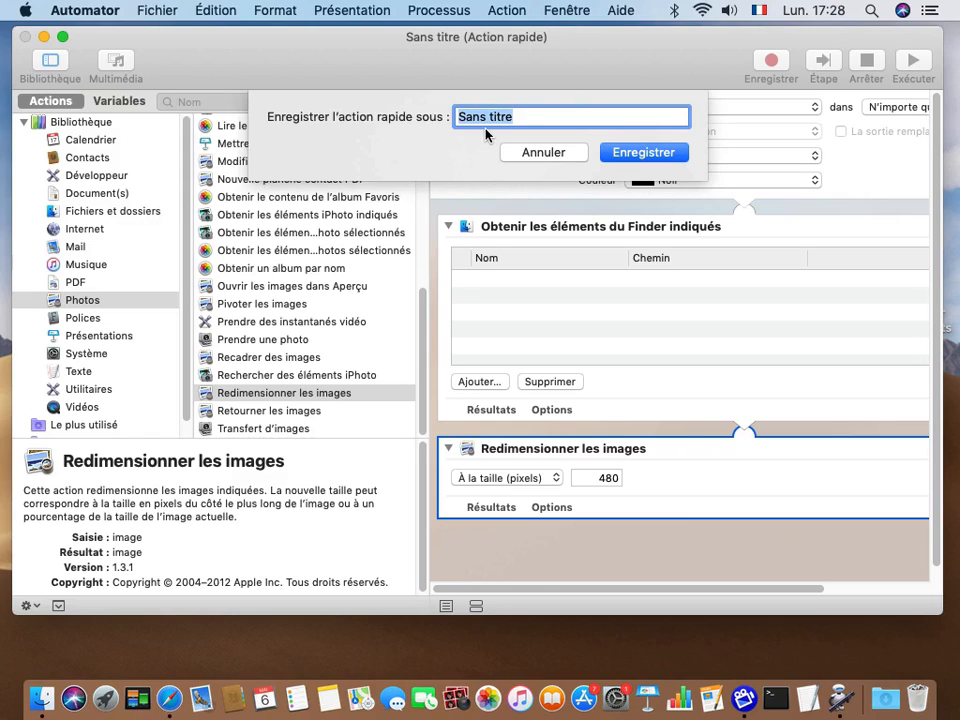
type("Retailler les images")
left_click(524, 117)
key("BackSpace")
key("BackSpace")
key("BackSpace")
type("l'")
key("Right")
key("Right")
key("Right")
key("Right")
key("Right")
key("Right")
key("BackSpace")
left_click(618, 152)
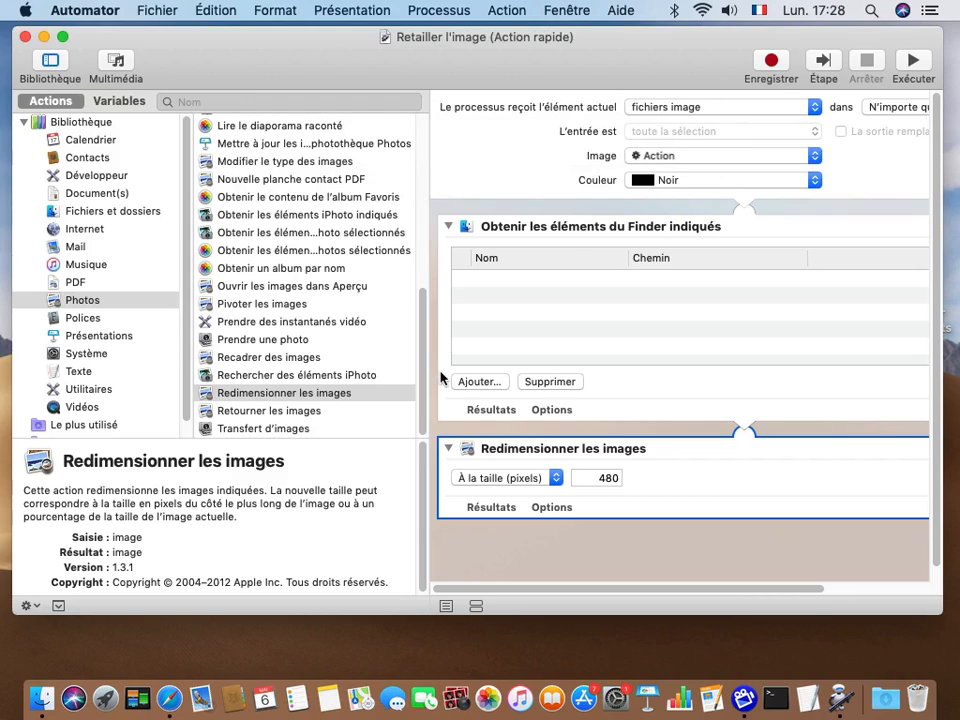
left_click(72, 8)
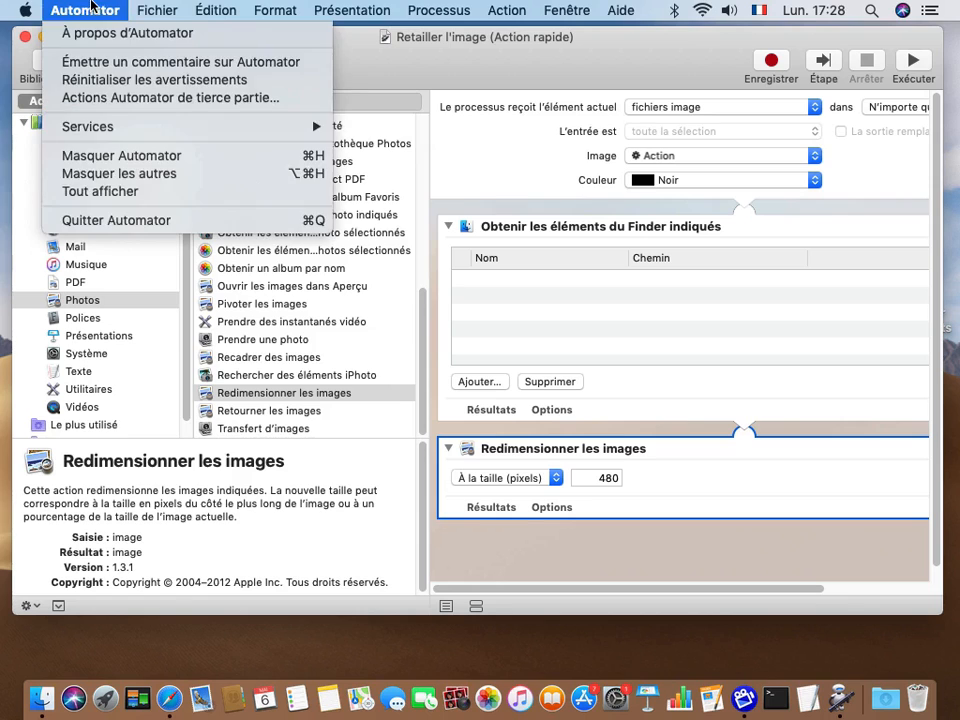
left_click(103, 220)
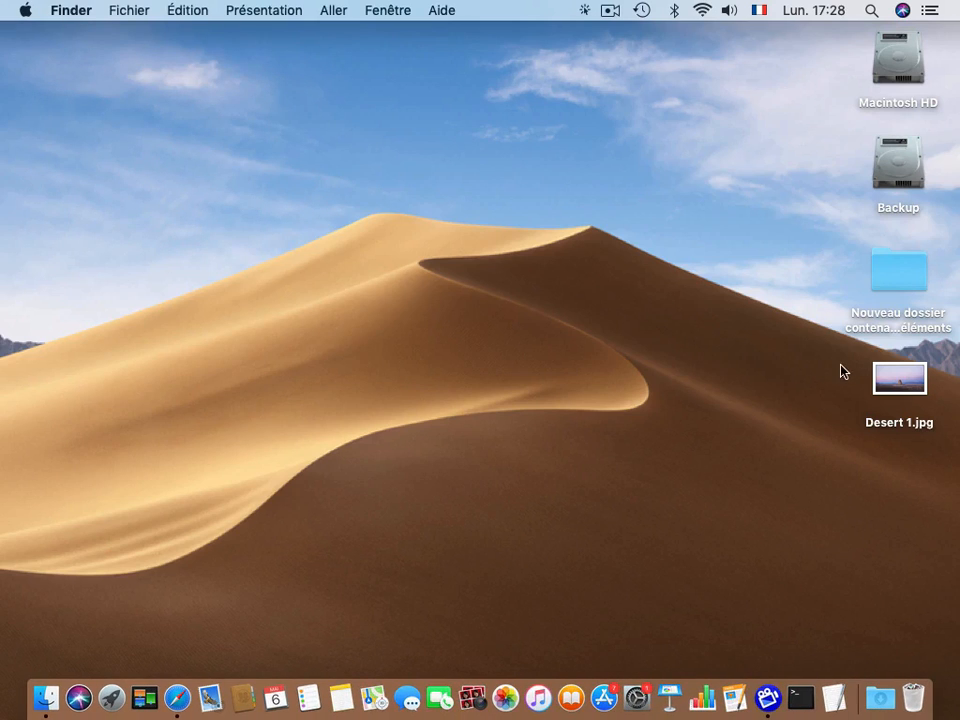
- Move Desert 1.jpg to a free area near the top of the desktop and run the "Retailler l'image" quick action on it
left_click_drag(871, 371, 671, 71)
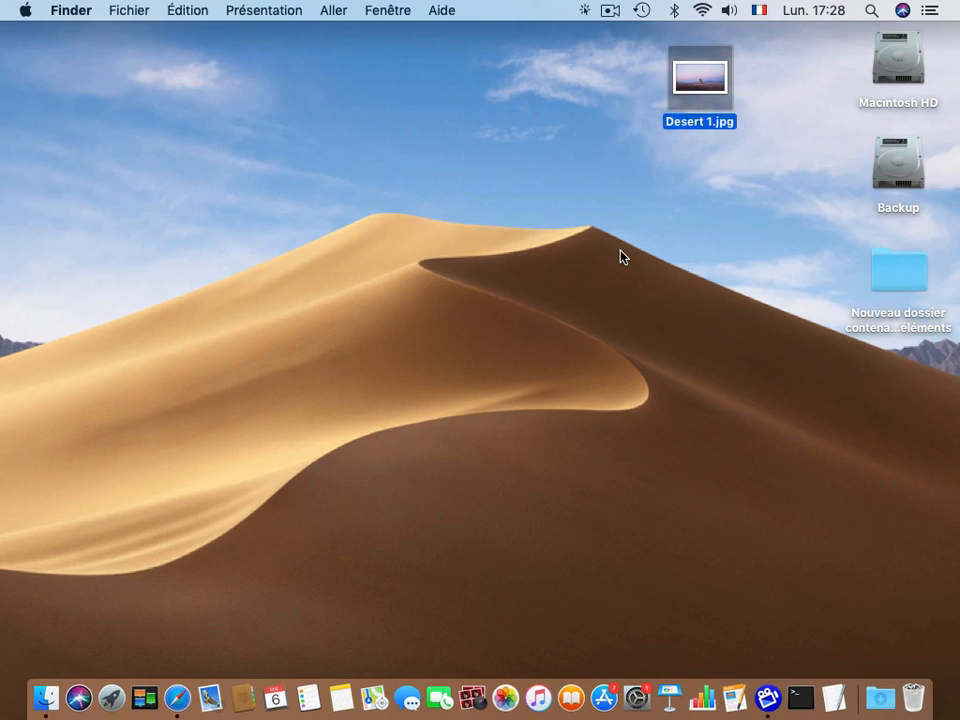
right_click(699, 80)
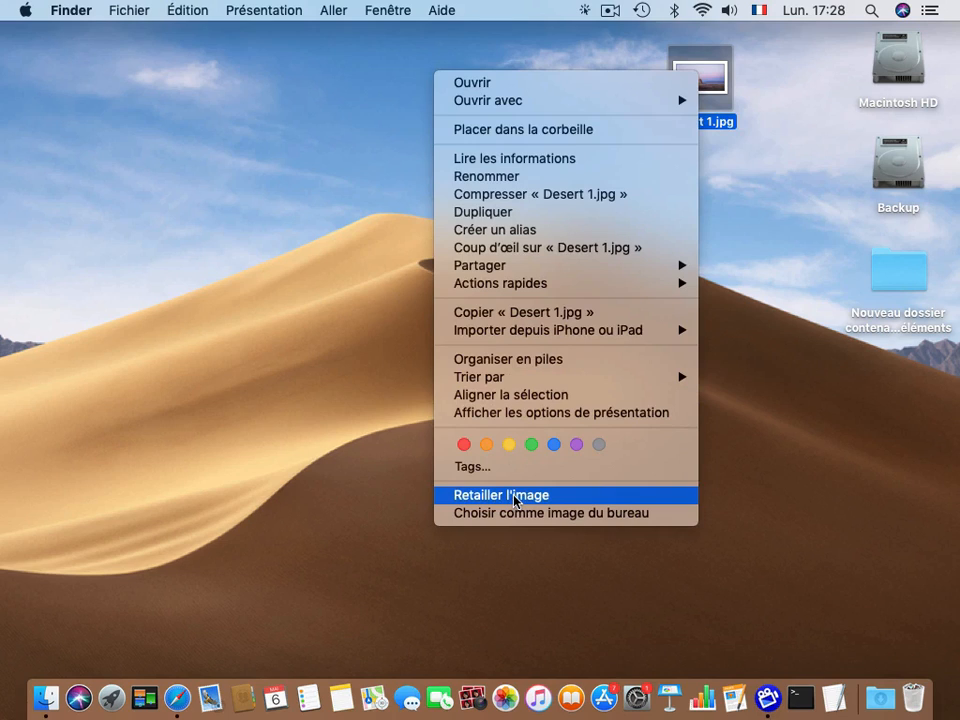
mouse_move(537, 284)
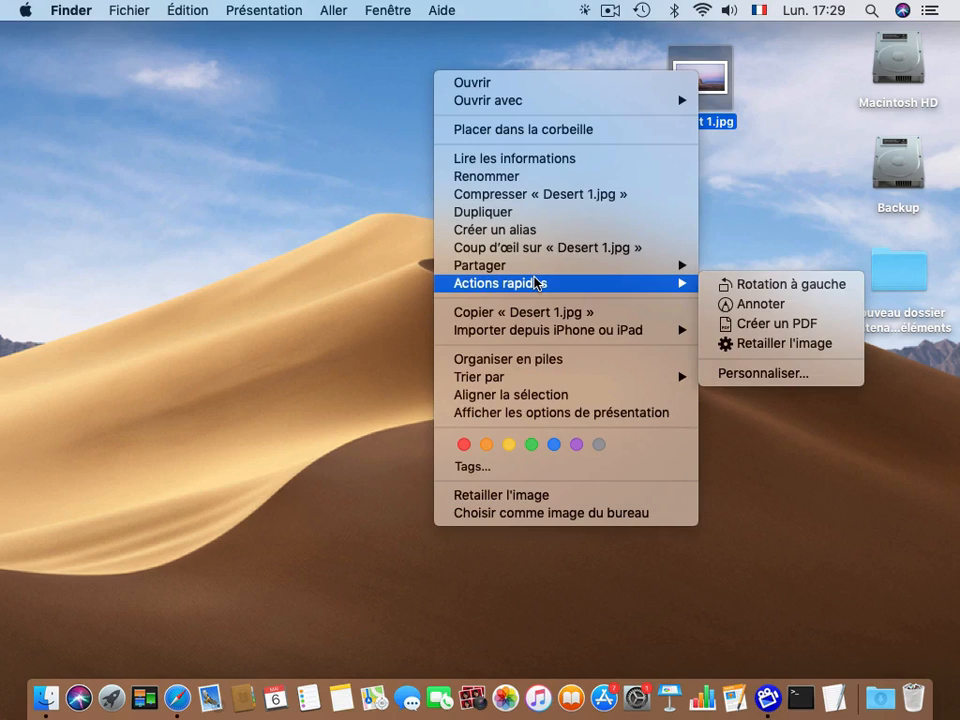
left_click(764, 346)
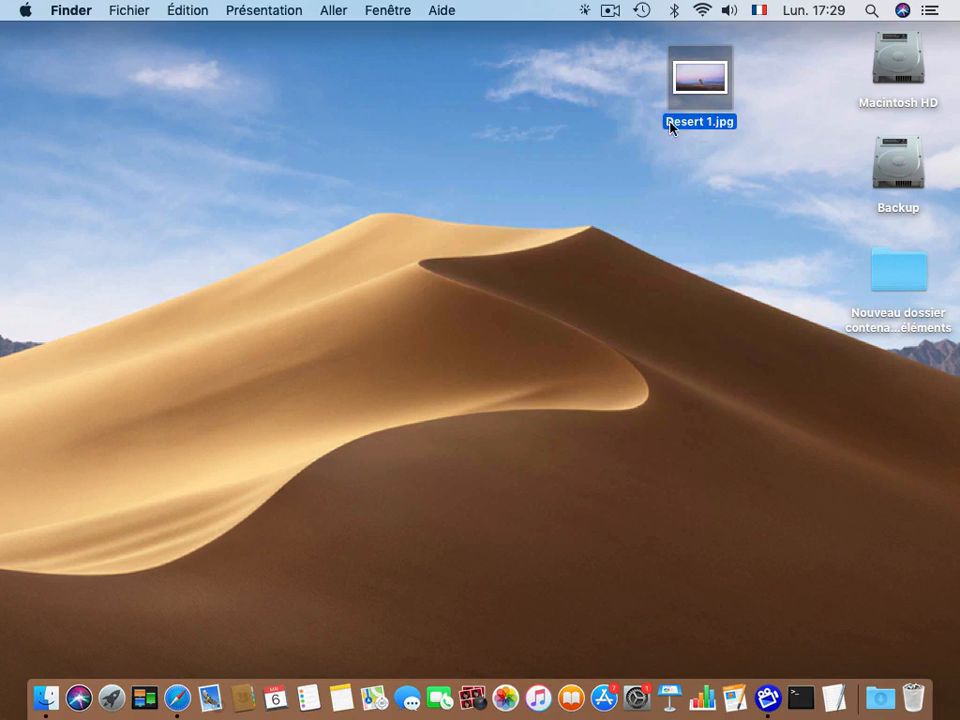
- Check the file size of Desert 1.jpg in its file information, then close the information window
right_click(694, 80)
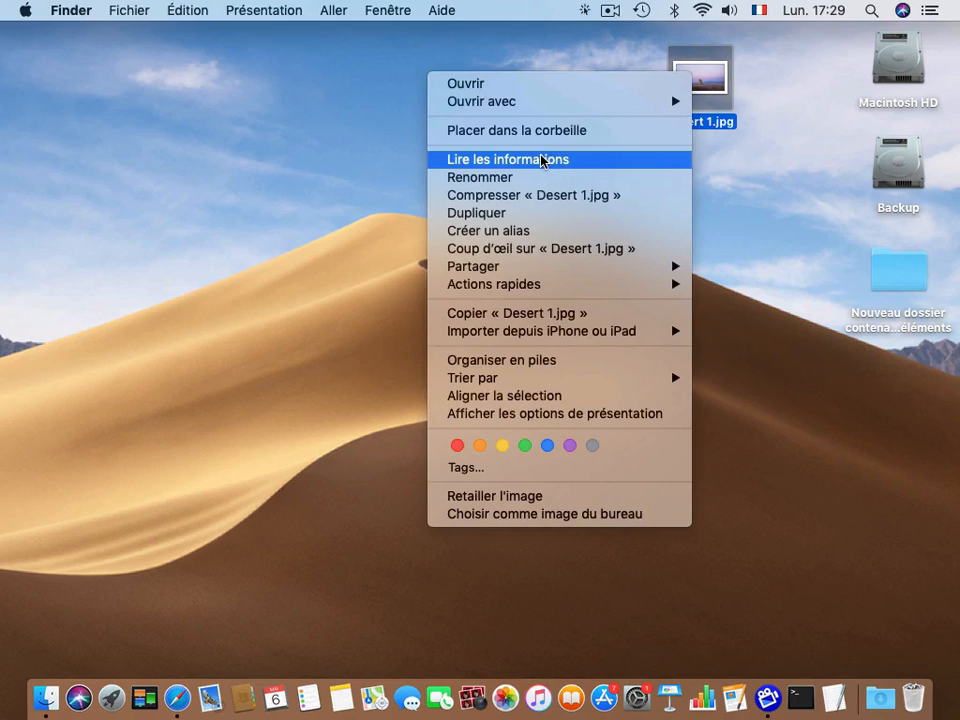
left_click(489, 159)
left_click_drag(172, 50, 368, 60)
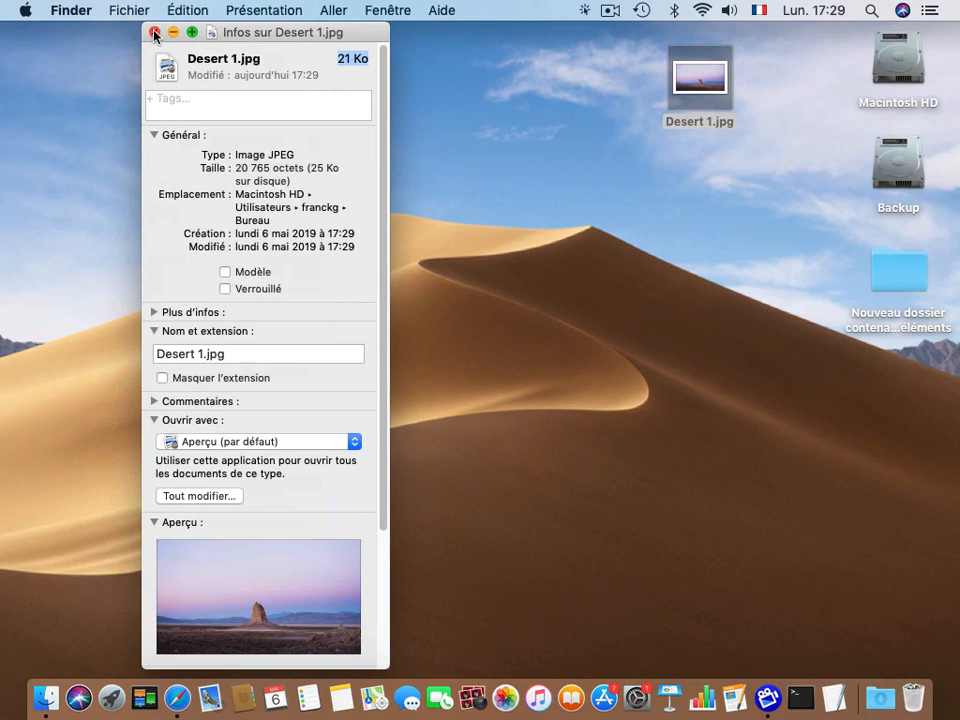
left_click(154, 33)
- Open the resized Desert 1.jpg in Aperçu to inspect its dimensions, then quit Aperçu
double_click(687, 89)
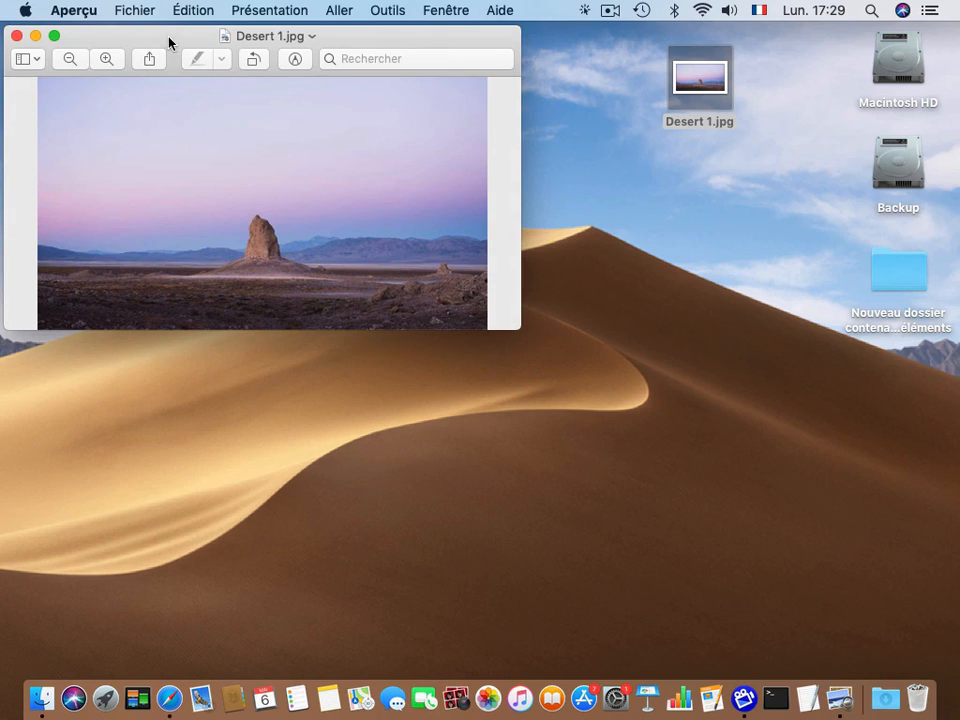
left_click_drag(169, 42, 252, 94)
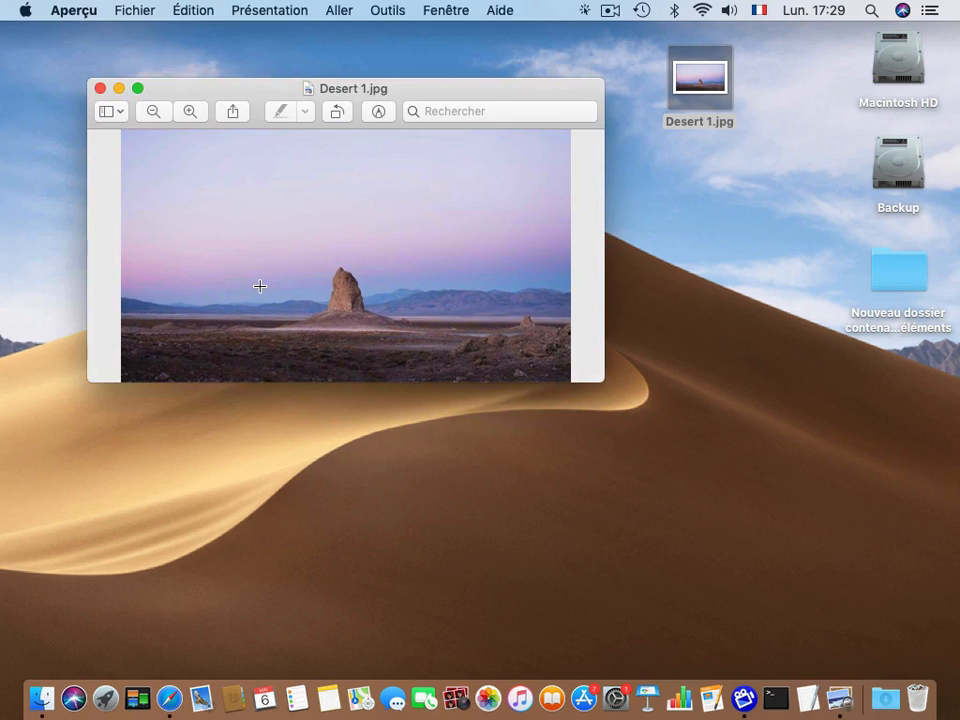
left_click(55, 9)
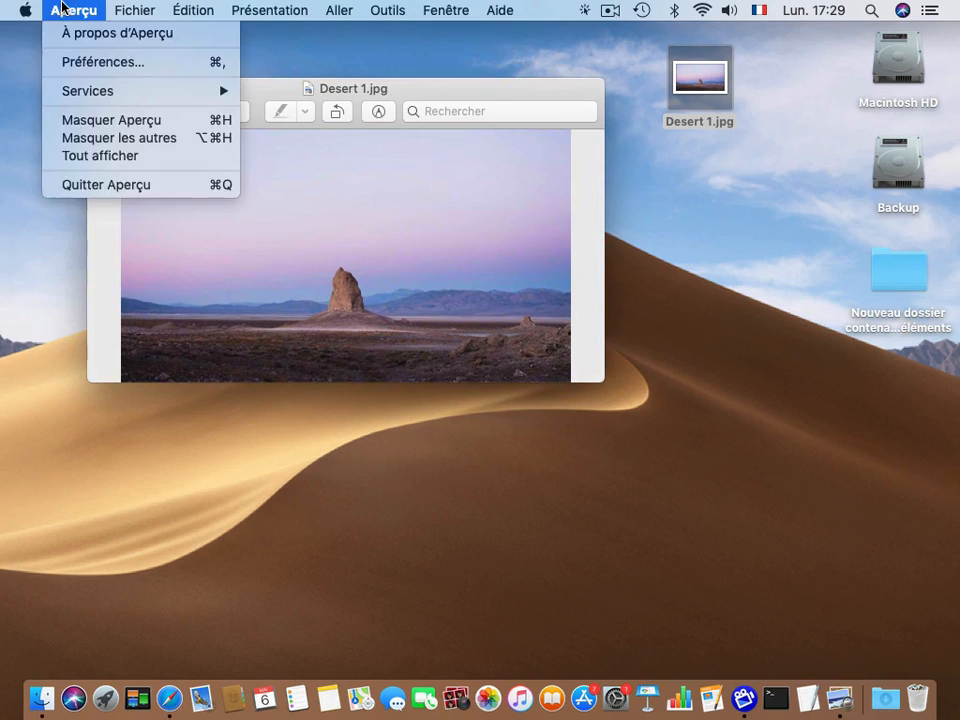
left_click(86, 185)
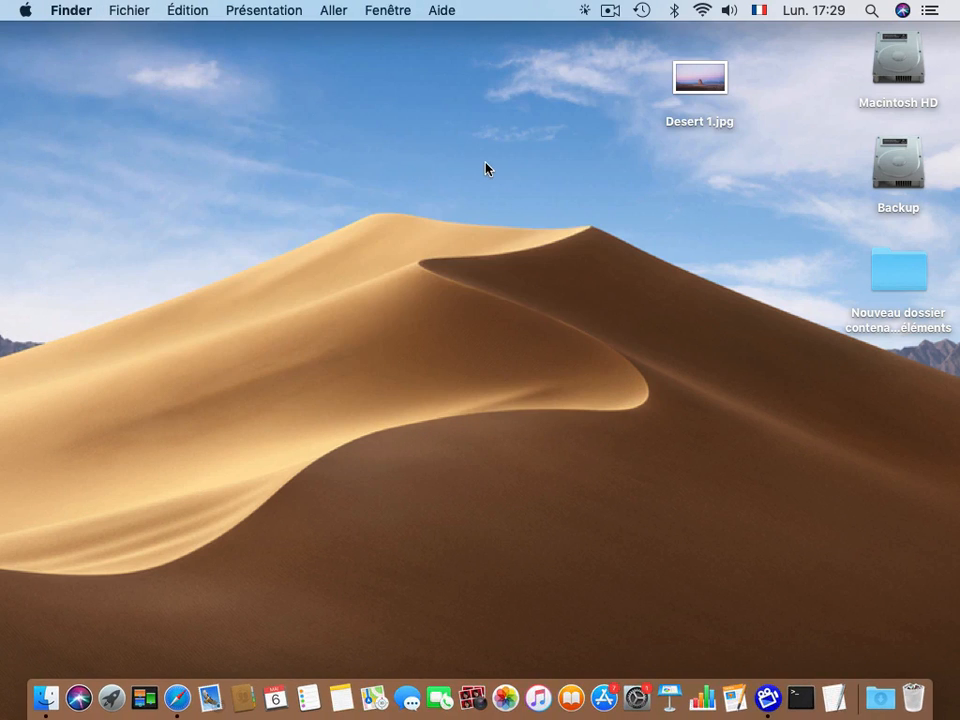